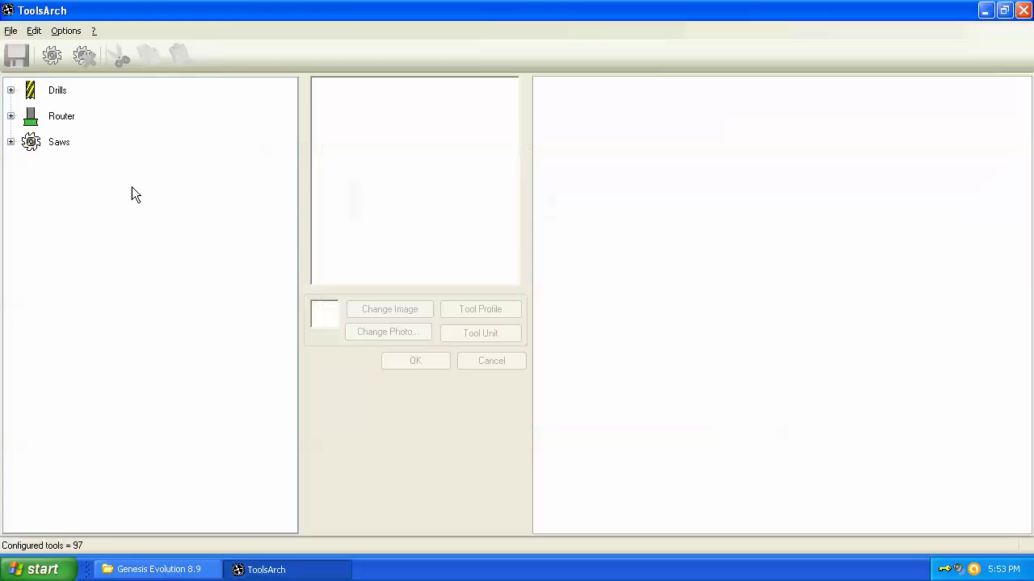
Open tool 1001, Compression 1/2" Ø 12, from the router's Face 1 cutters for editing
left_click(10, 116)
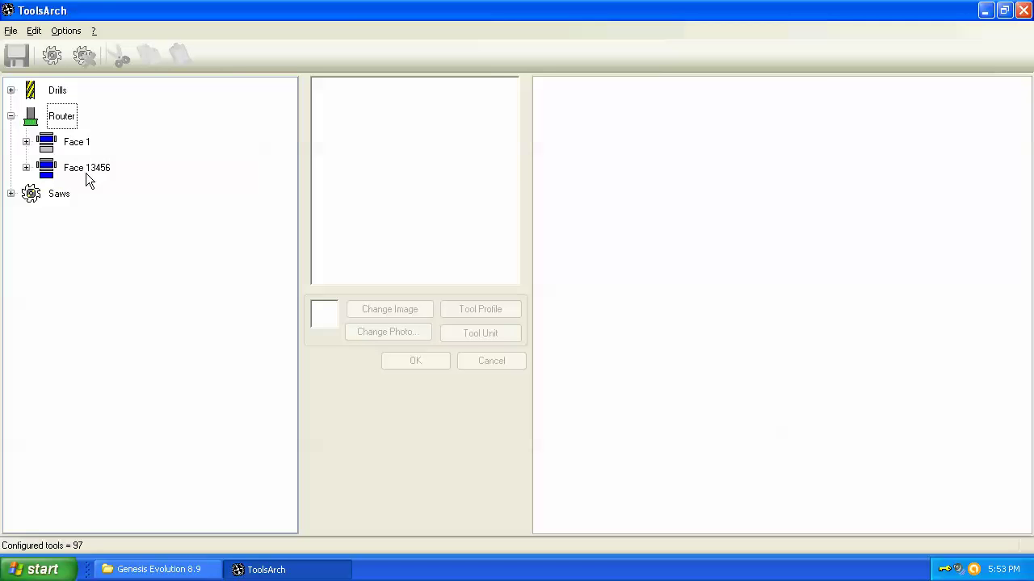
left_click(26, 142)
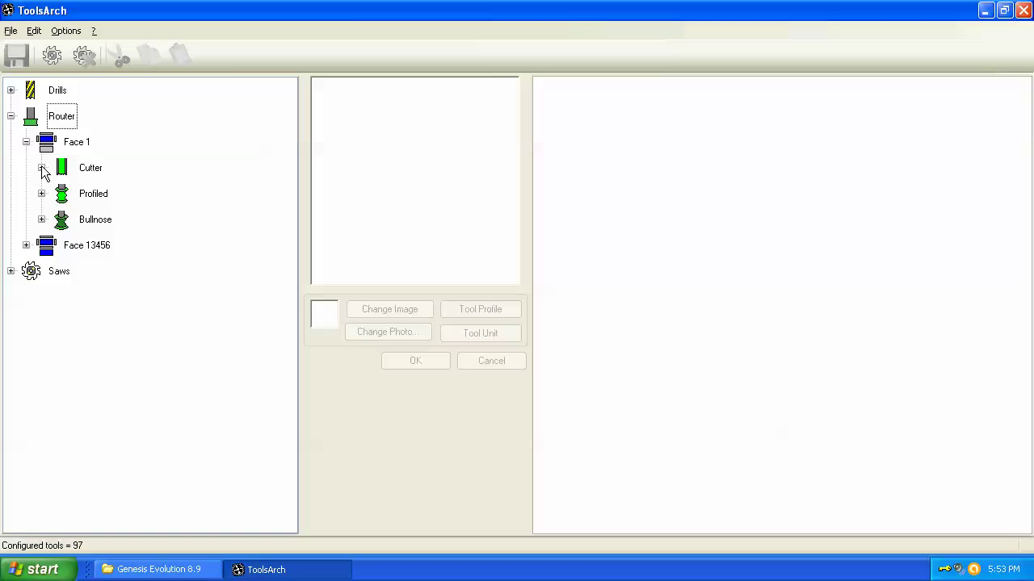
left_click(41, 168)
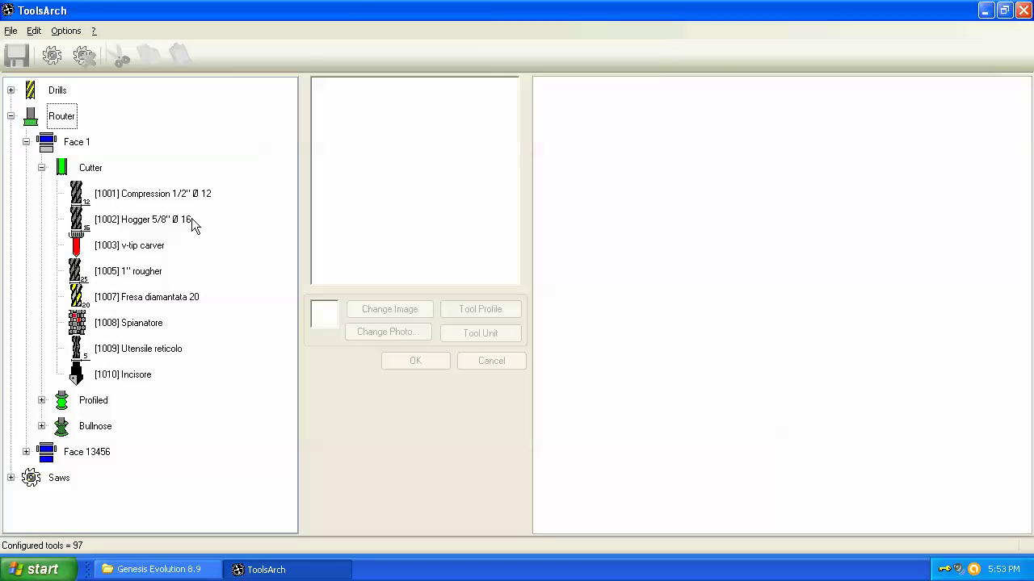
left_click(171, 196)
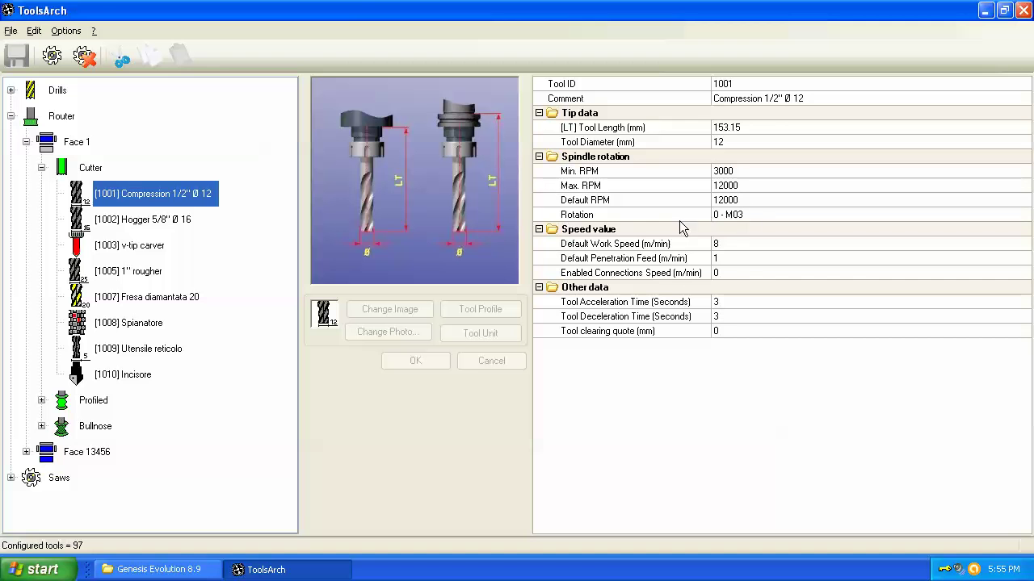
double_click(730, 204)
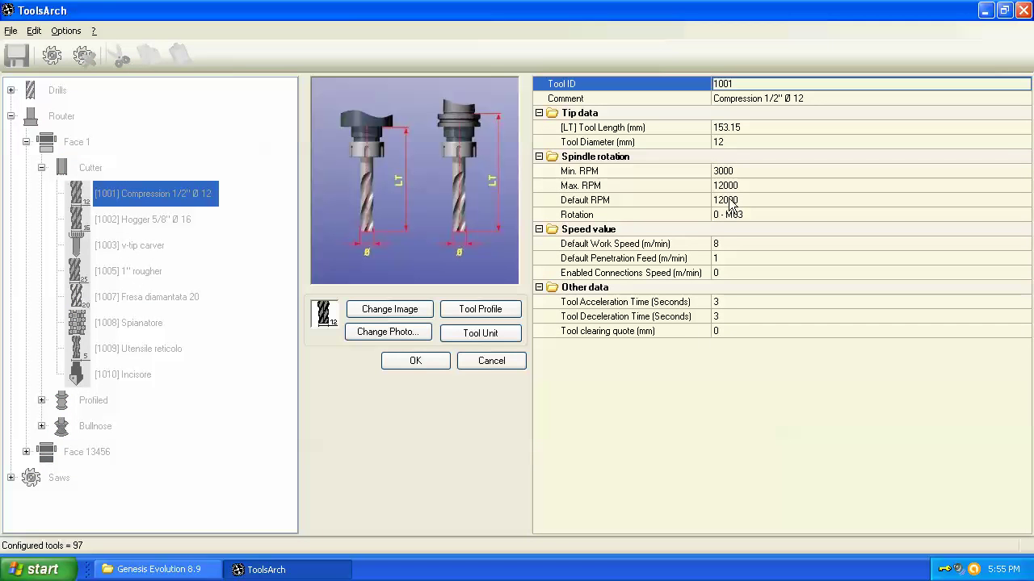
Set the compression cutter's maximum RPM to 24000 and its default RPM to 15000
left_click(729, 188)
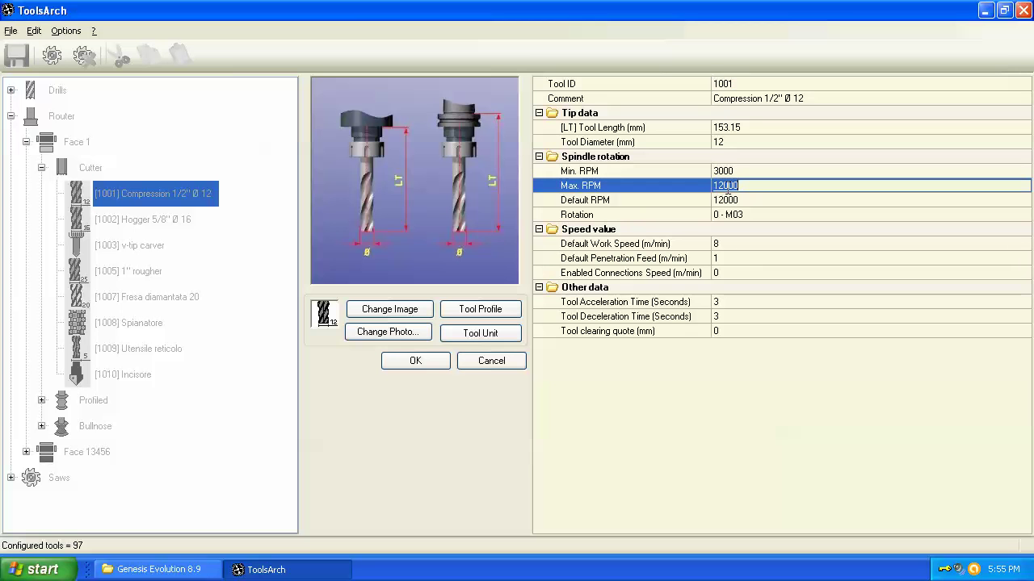
type("24000")
left_click(729, 196)
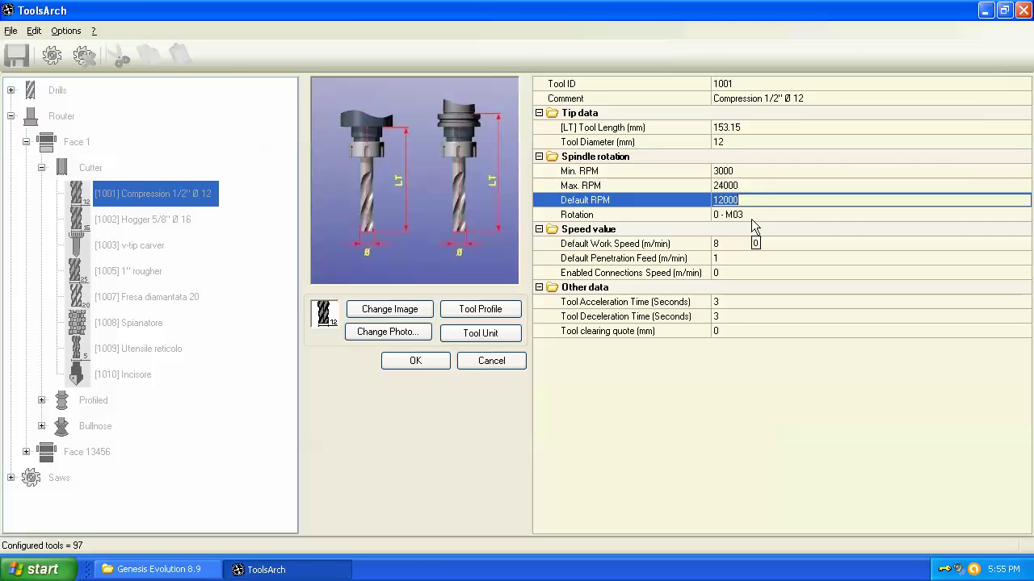
type("15")
left_click(779, 219)
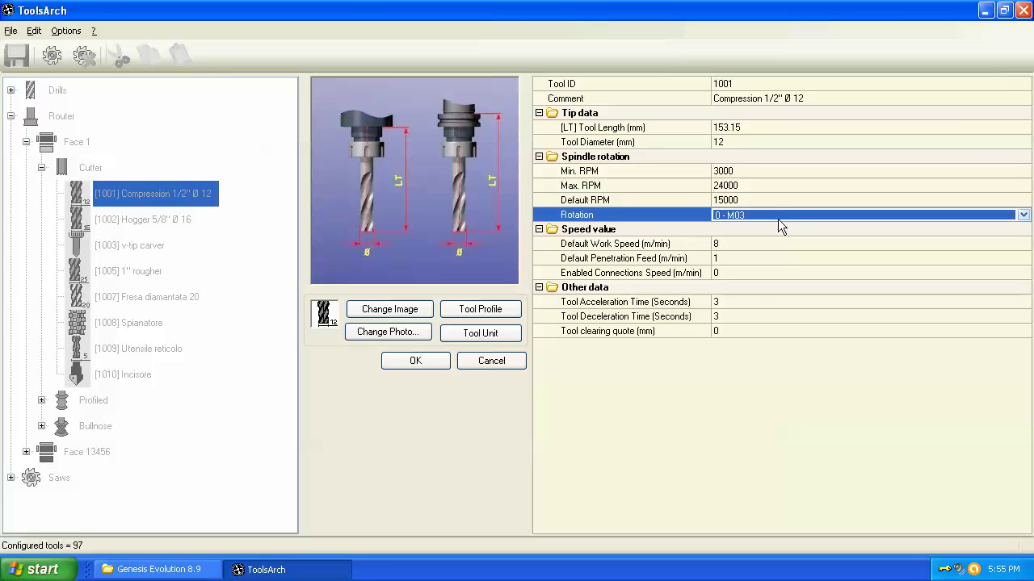
Set the compression cutter's maximum RPM to 16000
left_click(753, 186)
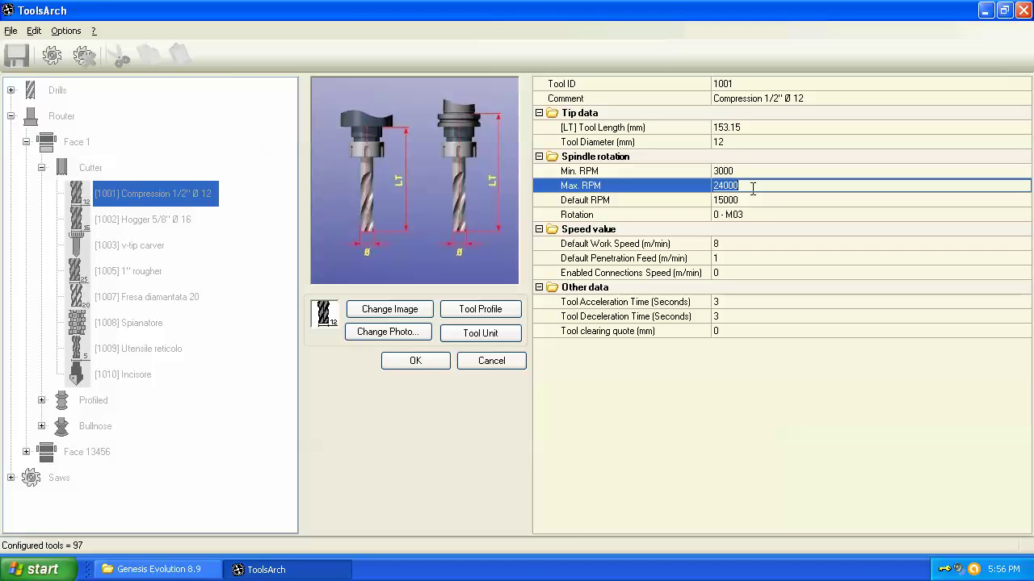
type("16000")
left_click(746, 202)
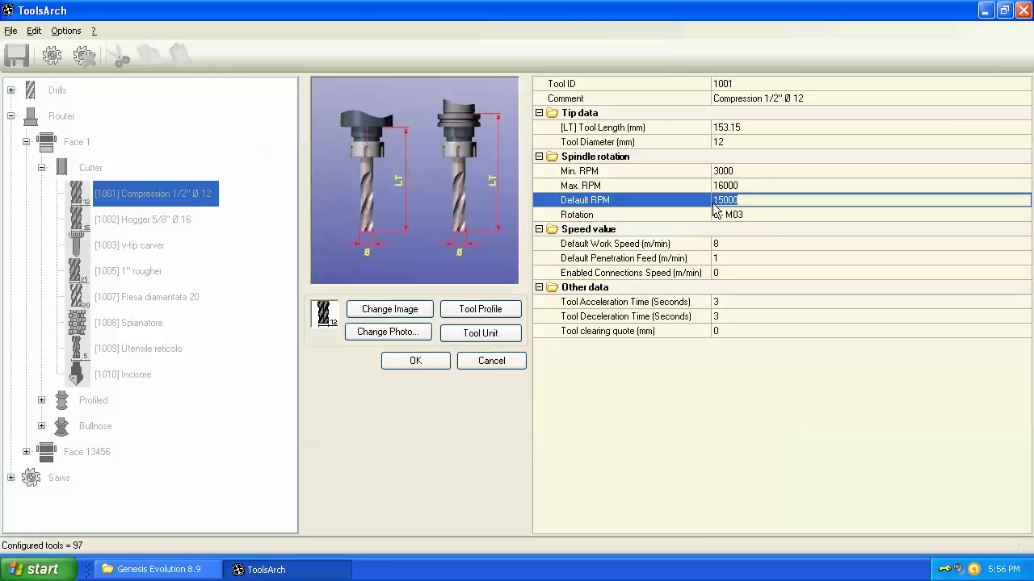
left_click(736, 186)
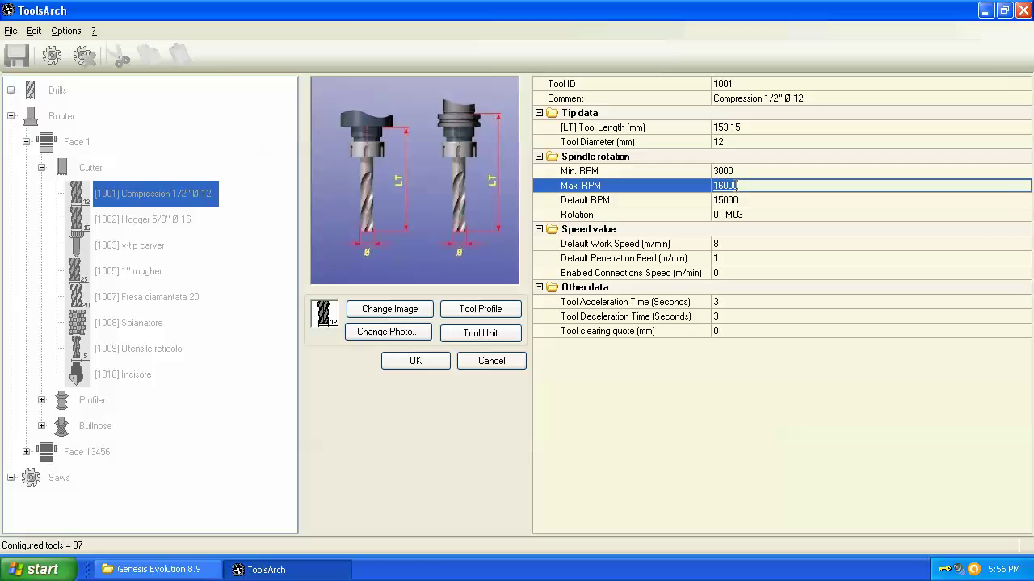
left_click(748, 200)
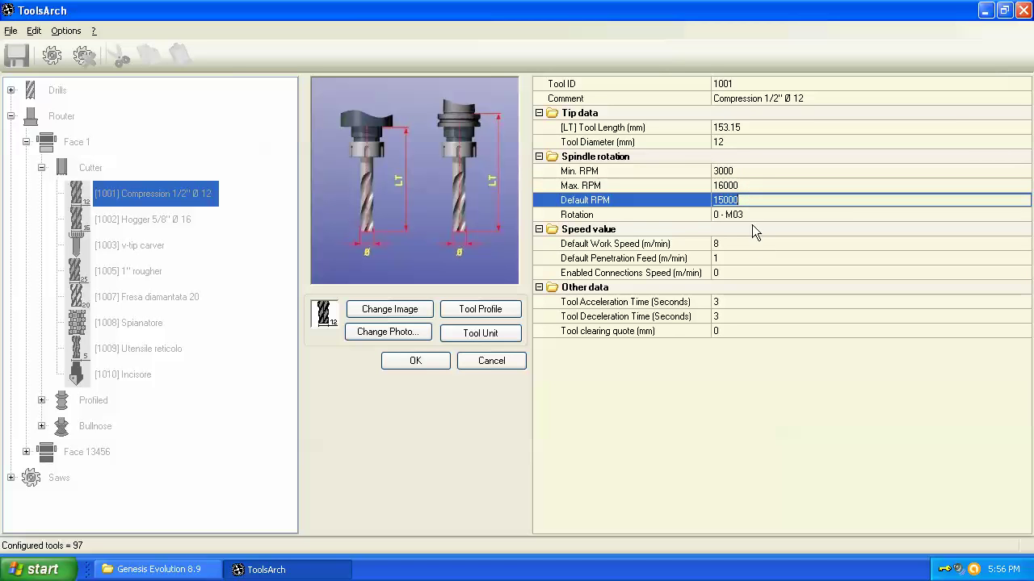
Choose 0 - M03 as the compression cutter's spindle rotation
left_click(749, 218)
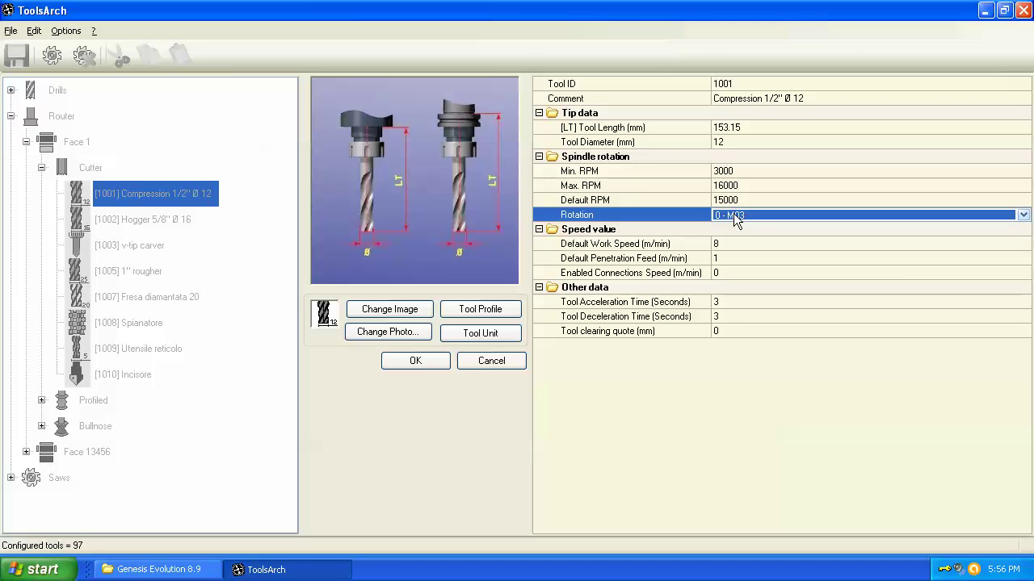
left_click(1023, 215)
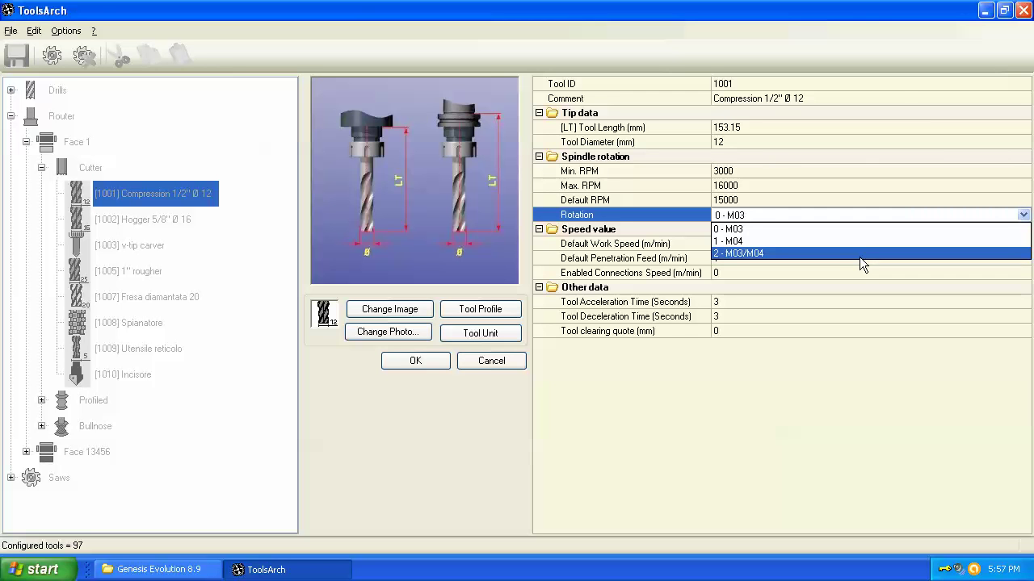
left_click(791, 233)
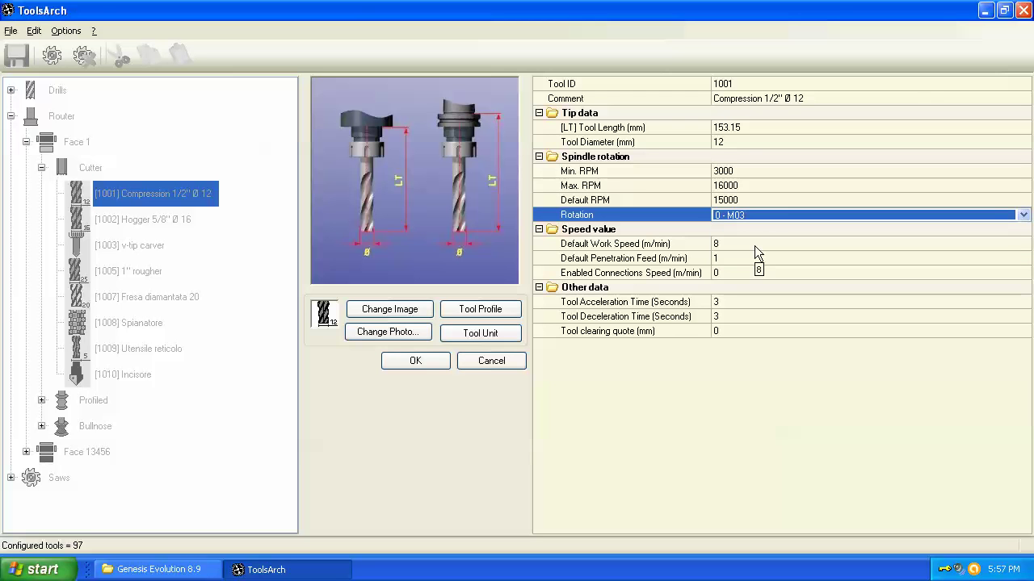
Go through the cutter's speed, acceleration and deceleration values, and set its tool clearing quote to 15 mm
left_click(754, 245)
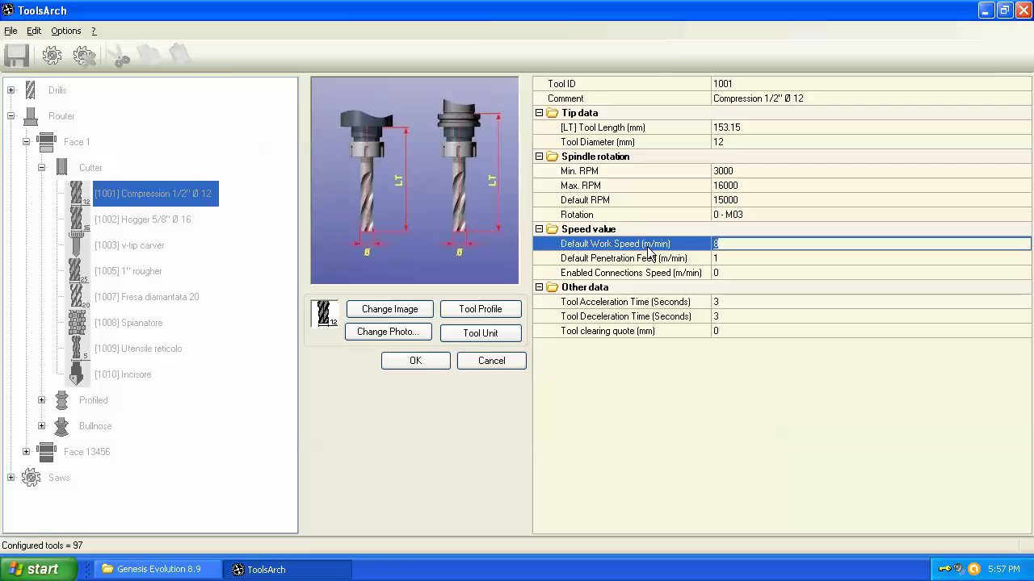
left_click(728, 246)
left_click(723, 259)
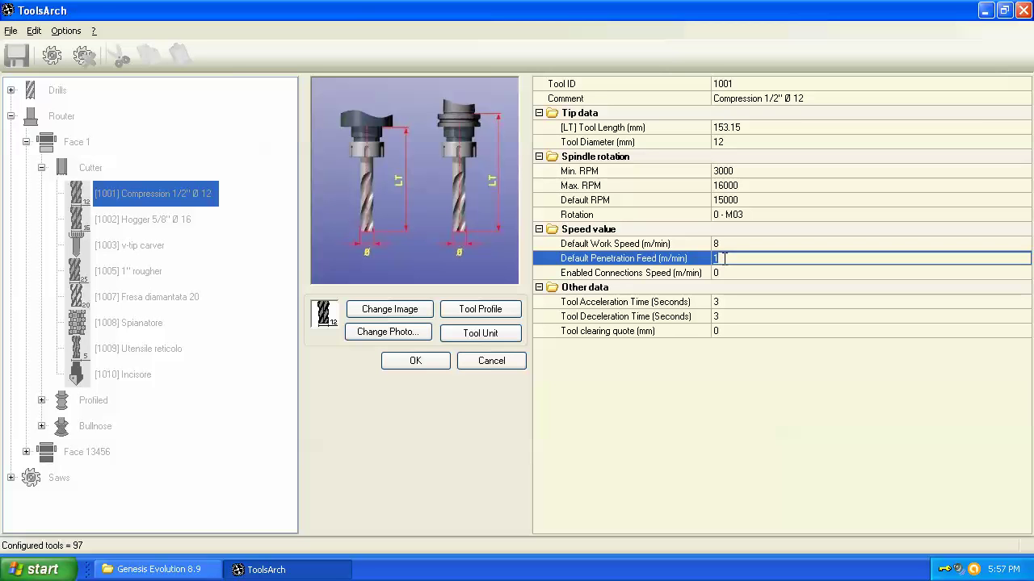
left_click(646, 275)
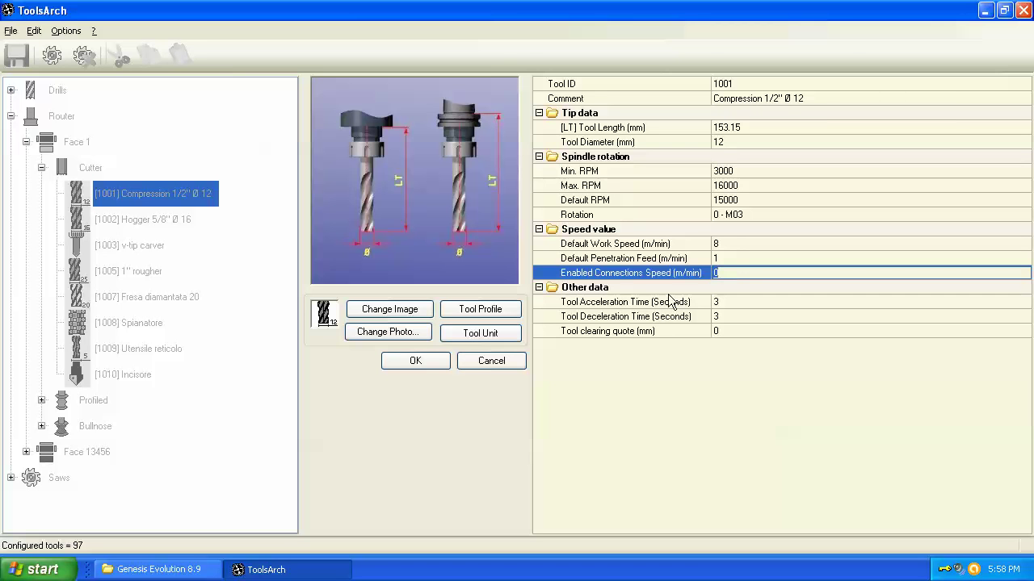
left_click(738, 306)
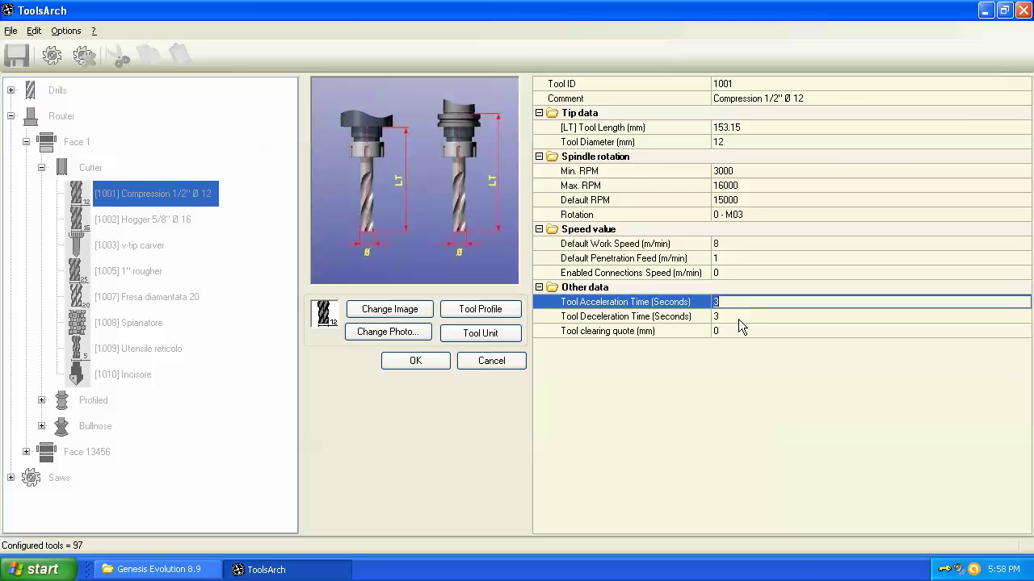
left_click(735, 317)
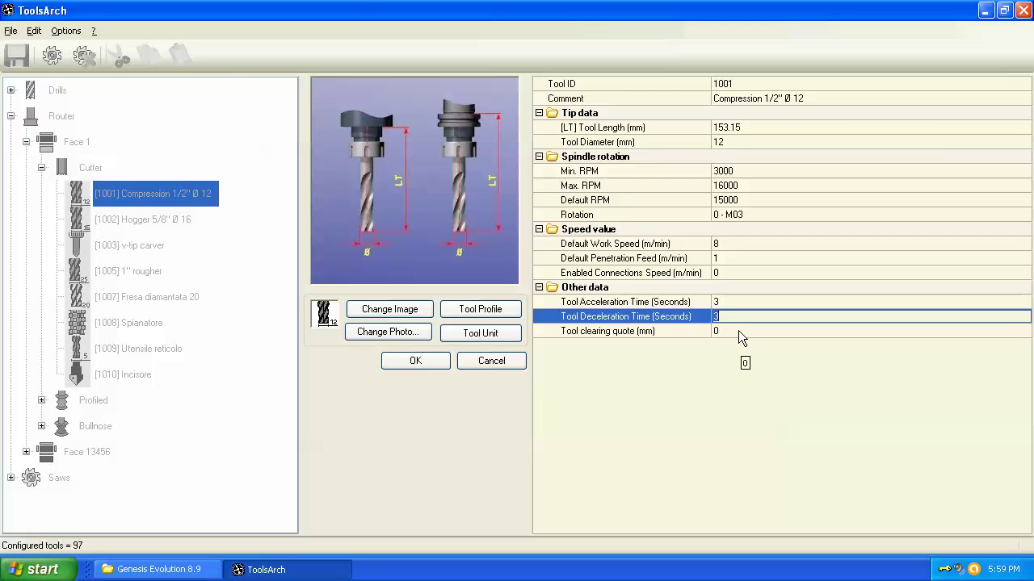
left_click(736, 331)
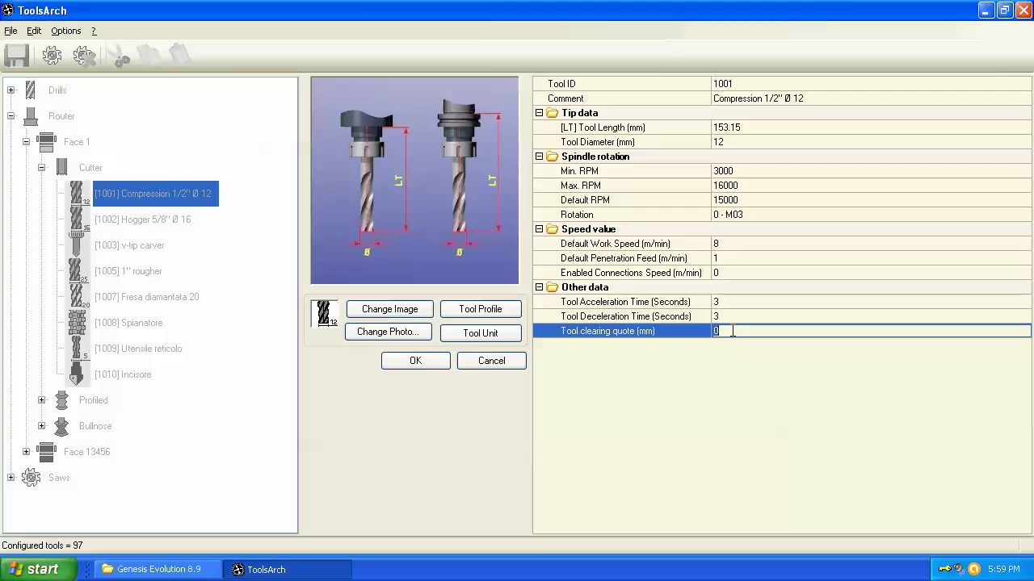
type("15")
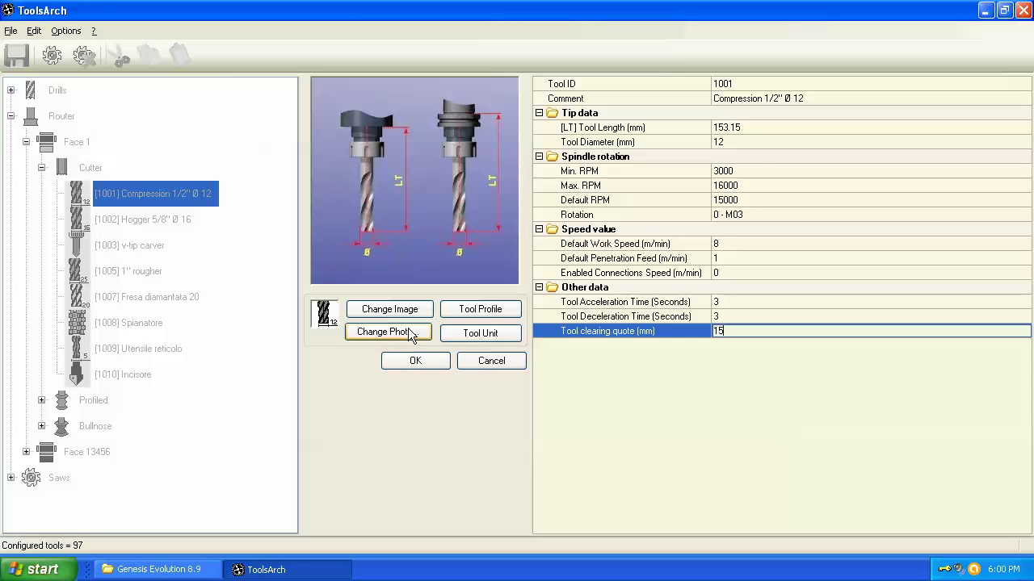
Browse the available tool images without replacing the current one, and accept the edits to tool 1001
left_click(389, 310)
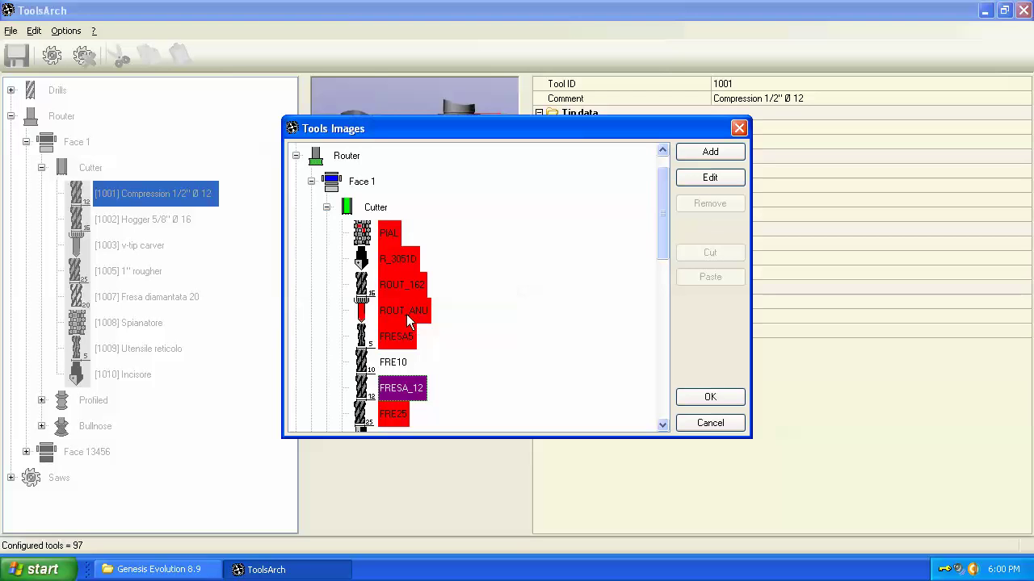
left_click_drag(659, 198, 657, 235)
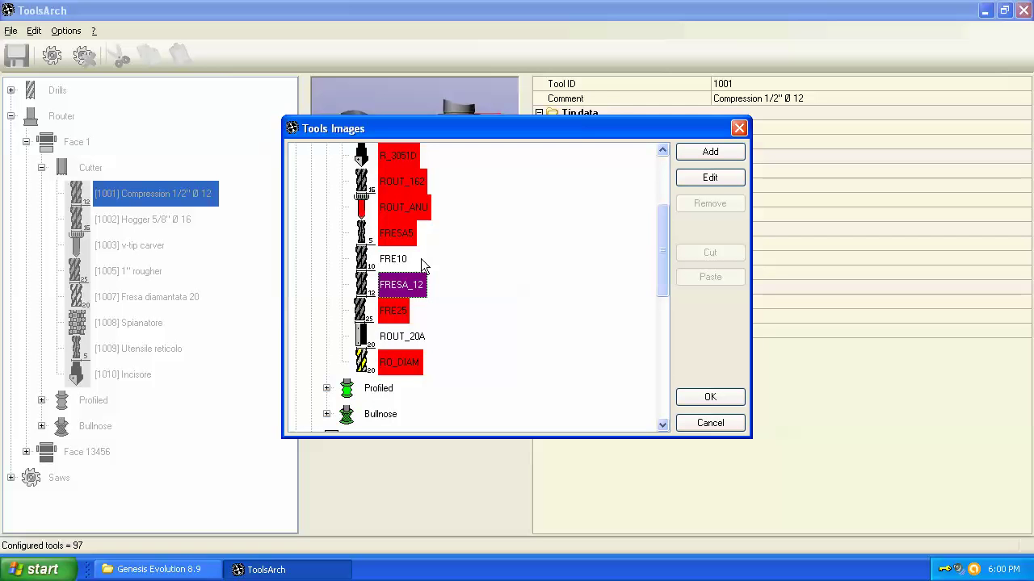
left_click_drag(663, 259, 658, 316)
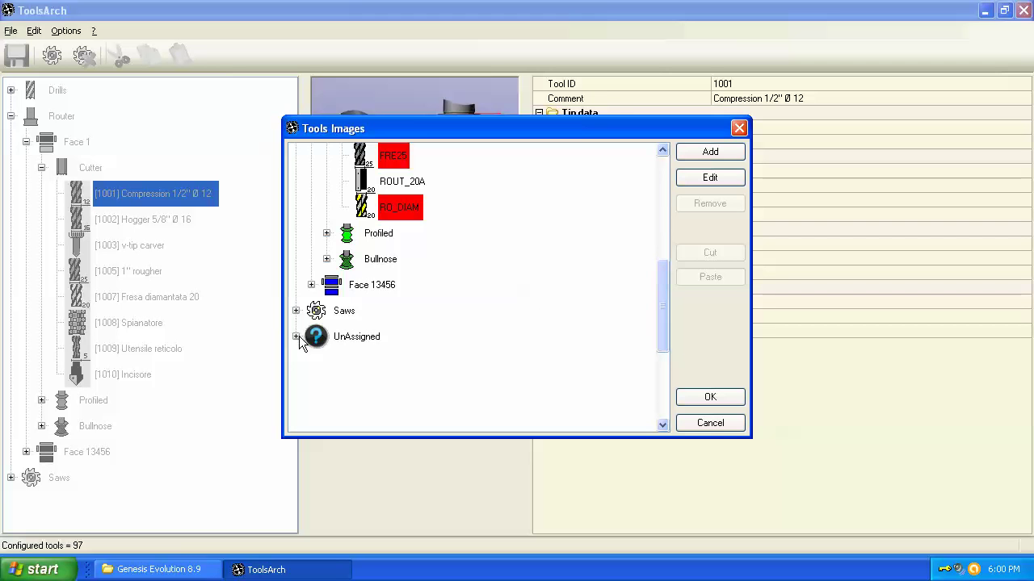
left_click(402, 183)
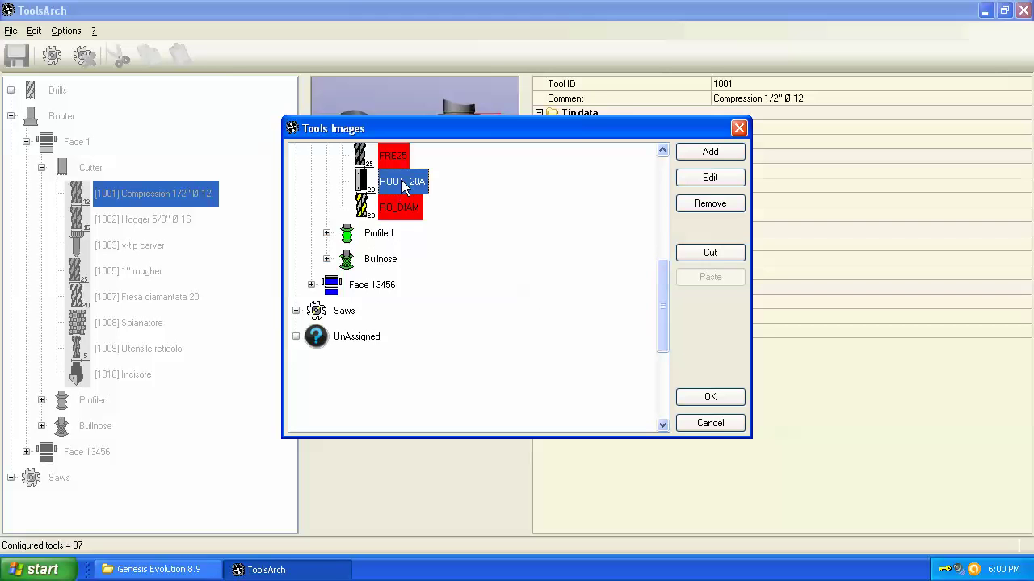
left_click(711, 423)
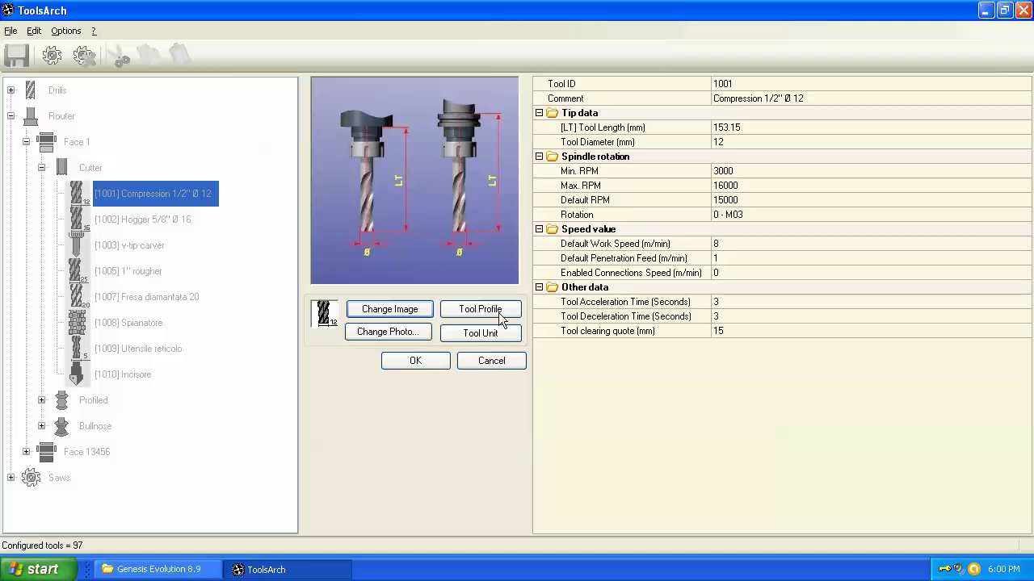
left_click(413, 362)
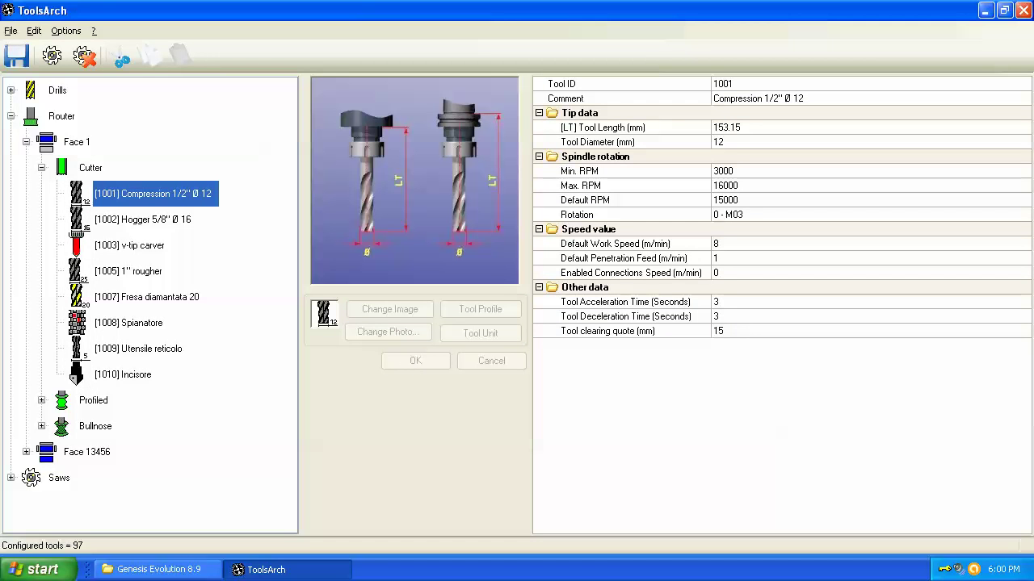
Look over the router's Face 1 Profiled tools and display the data of Bullnose tool 1200, Fresa toro Ø 29mm
left_click(42, 169)
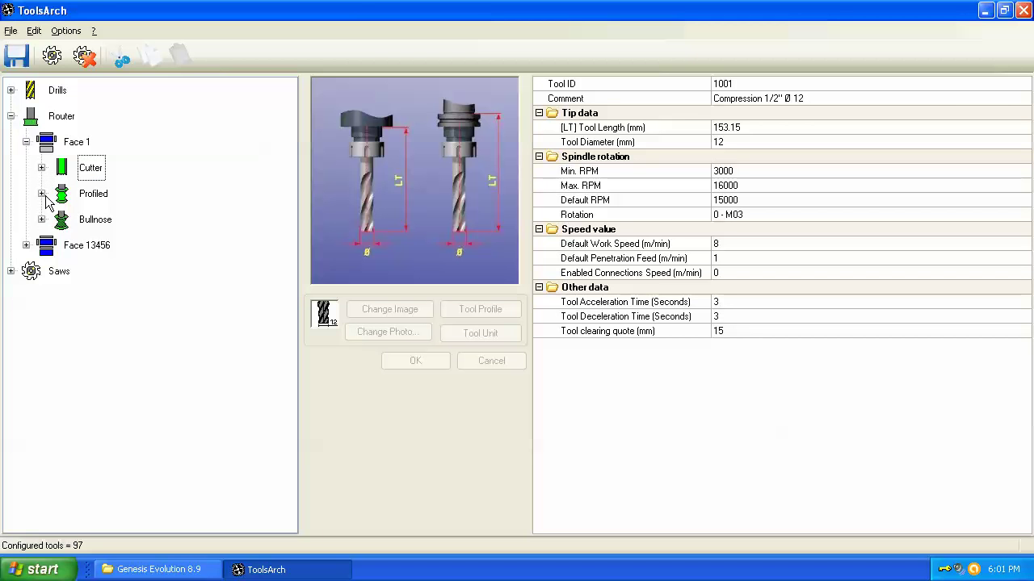
left_click(42, 194)
scroll(159, 323, "down", 2)
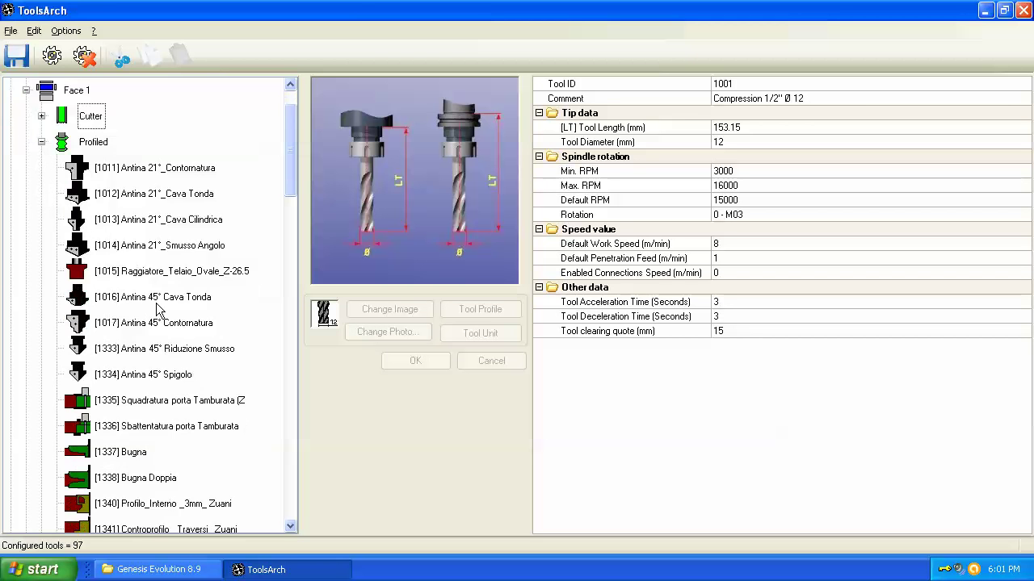
scroll(159, 323, "up", 2)
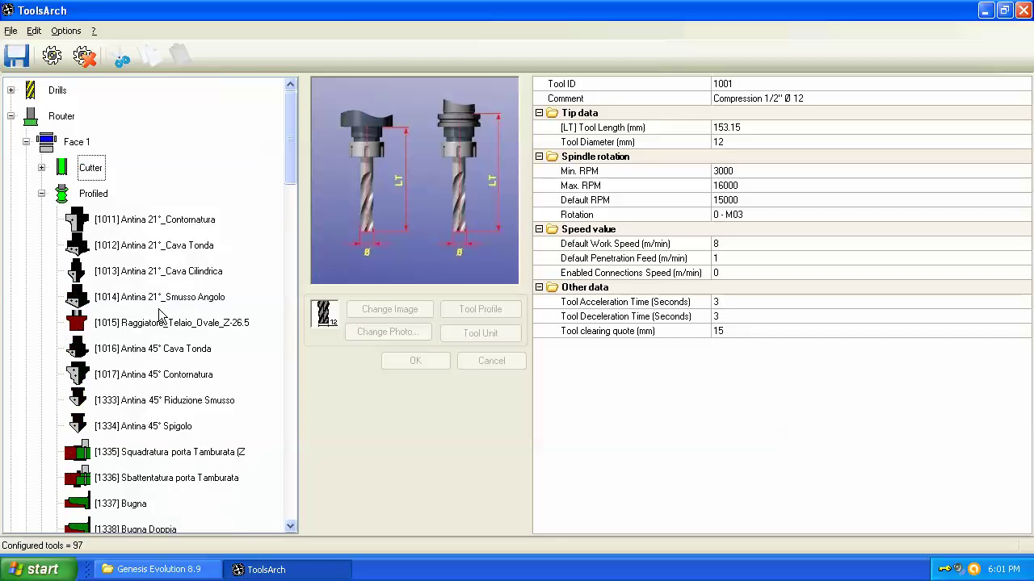
left_click(41, 194)
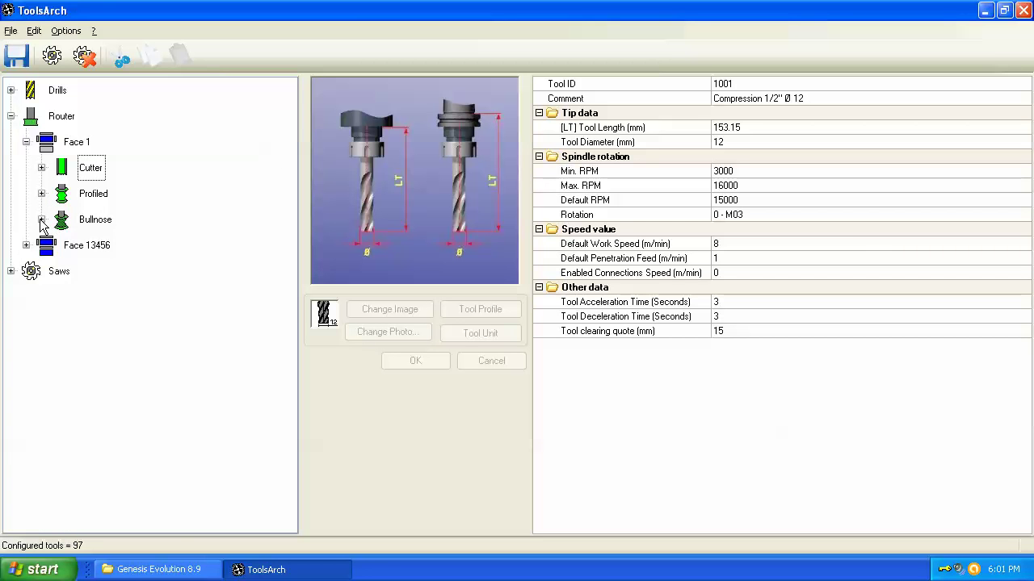
left_click(42, 219)
left_click(113, 246)
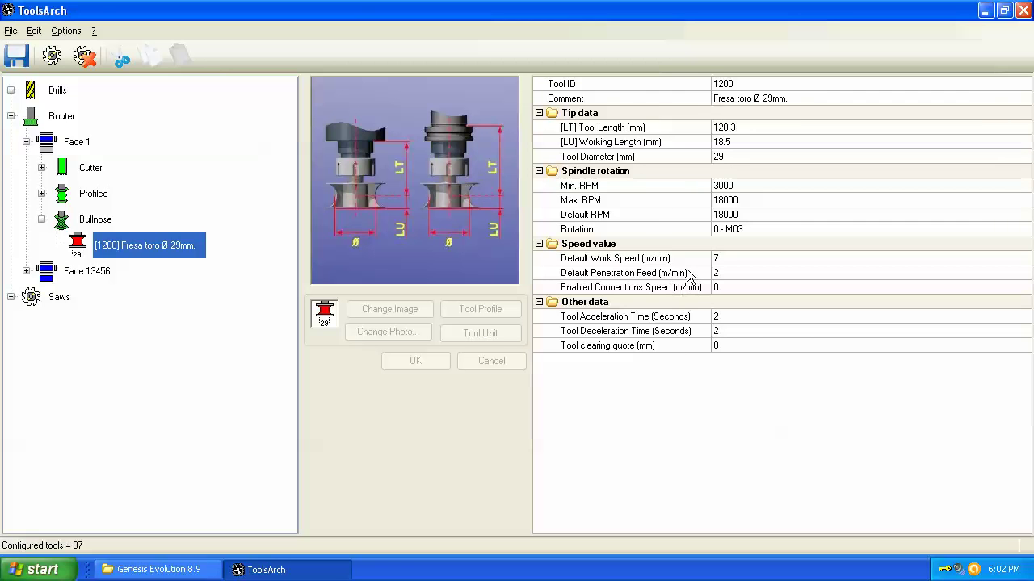
Display the data of saw 1161, LAMA INTEGRATA IN X, in the In X group of the Face 1 saws
left_click(10, 297)
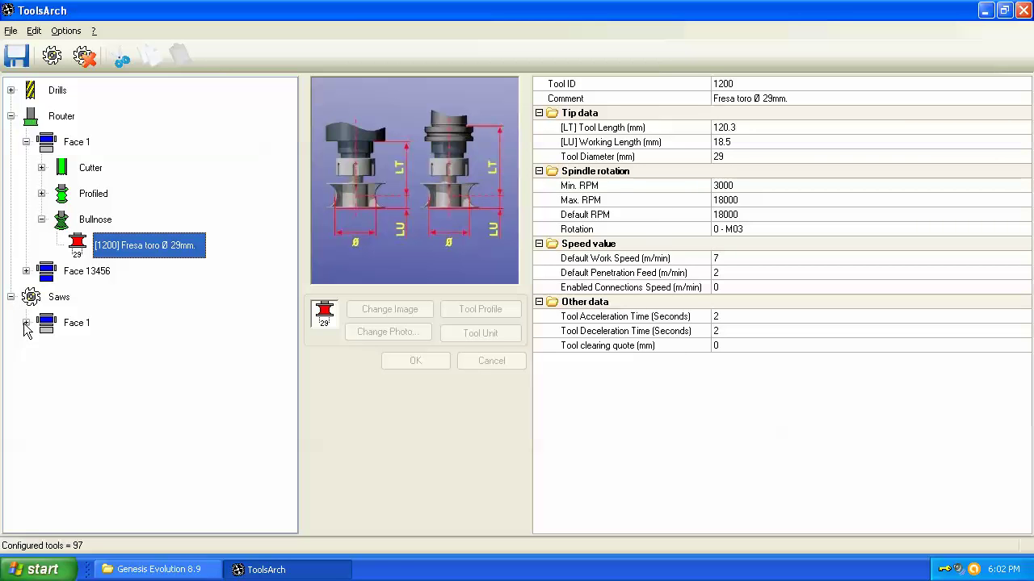
left_click(26, 322)
left_click(42, 348)
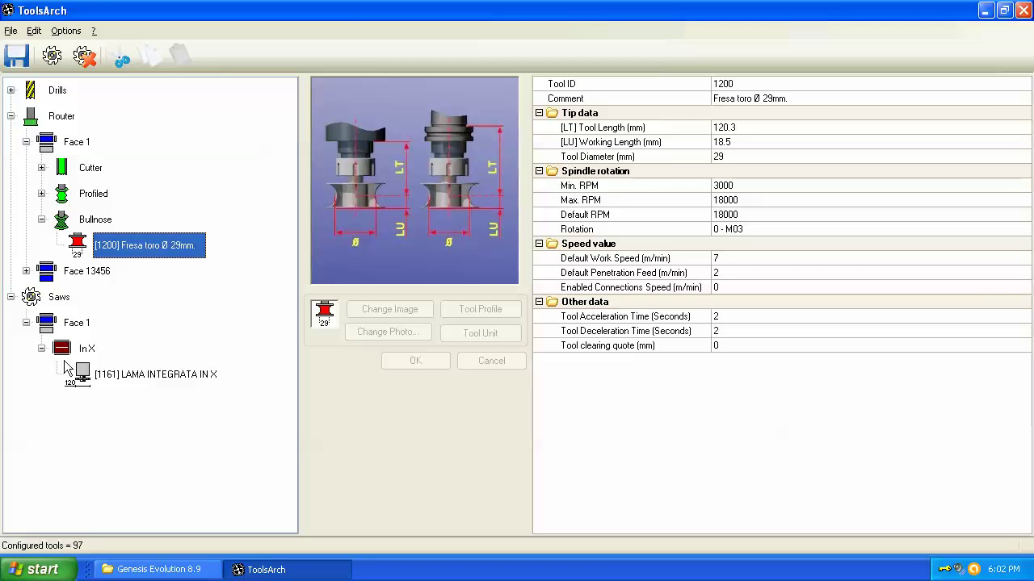
left_click(119, 379)
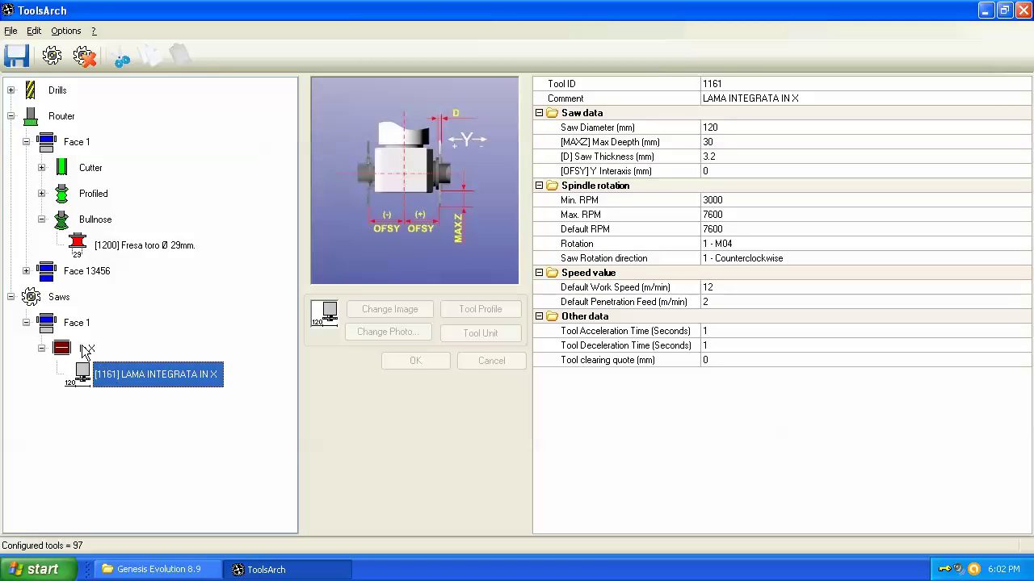